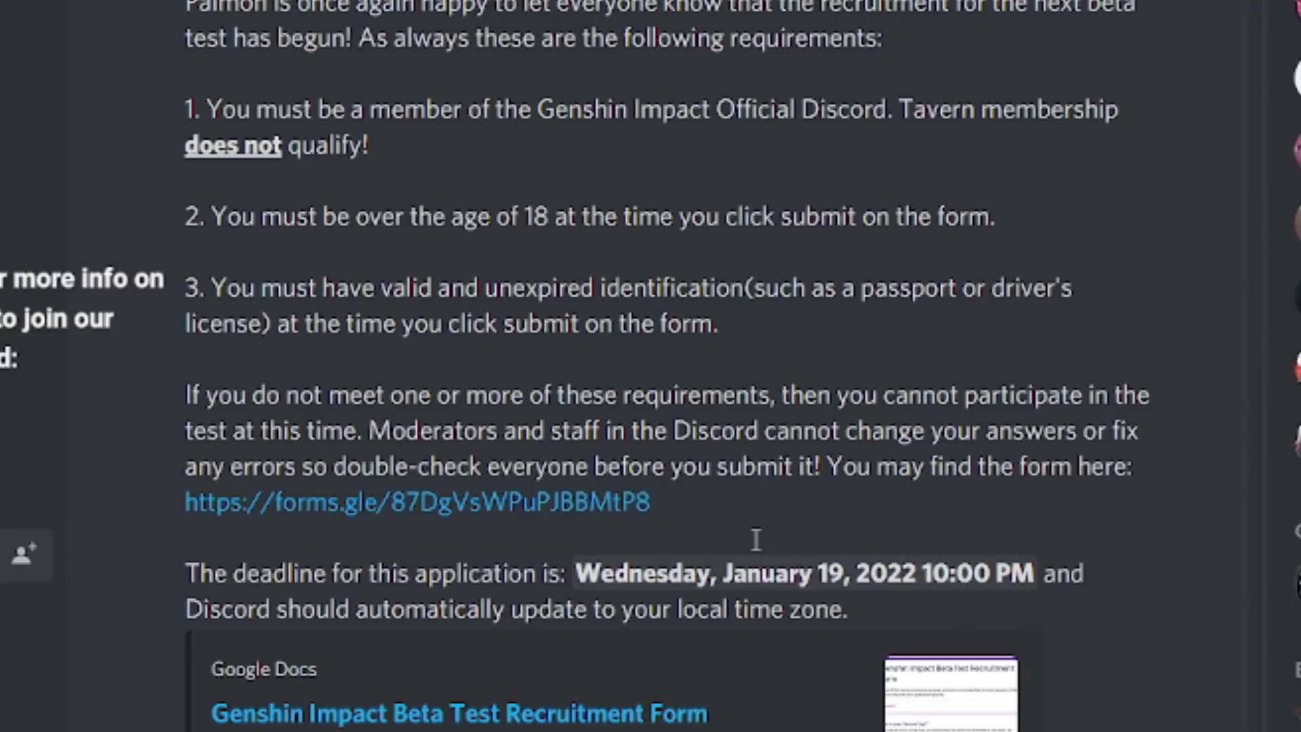
scroll(843, 447, up, 3)
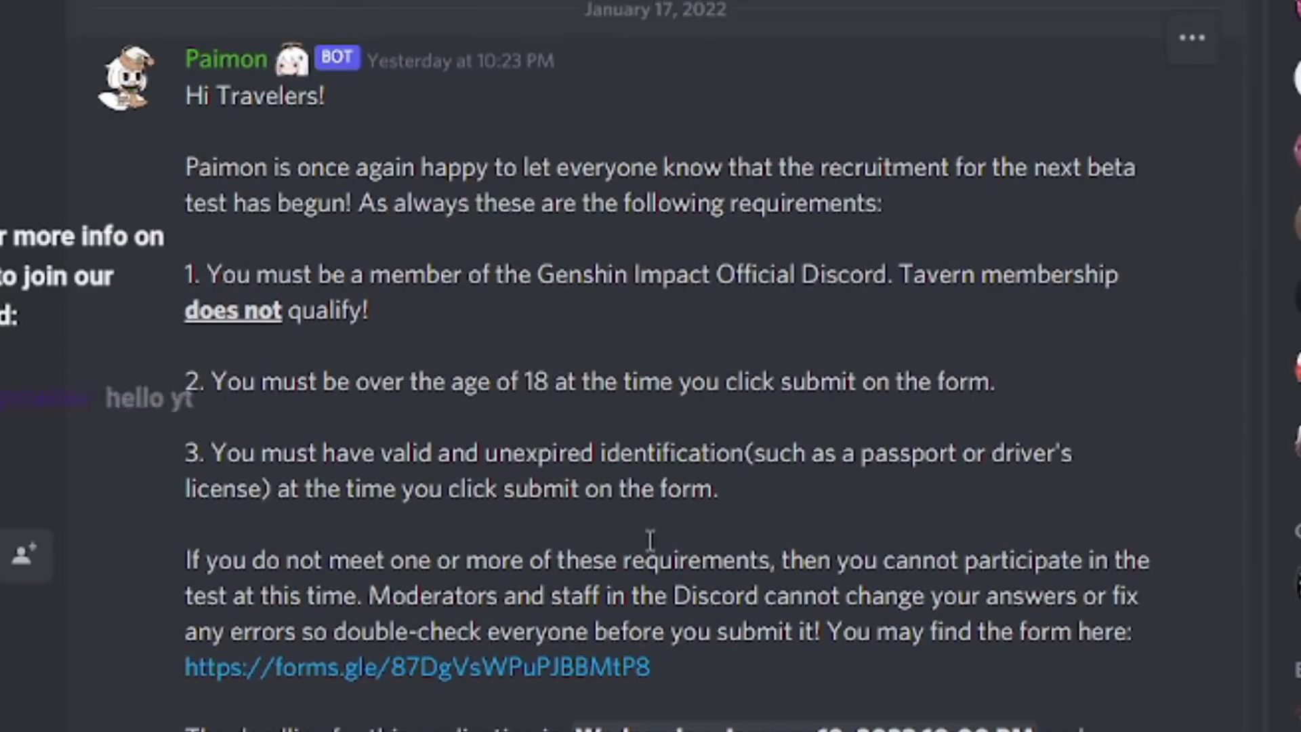
scroll(793, 471, down, 3)
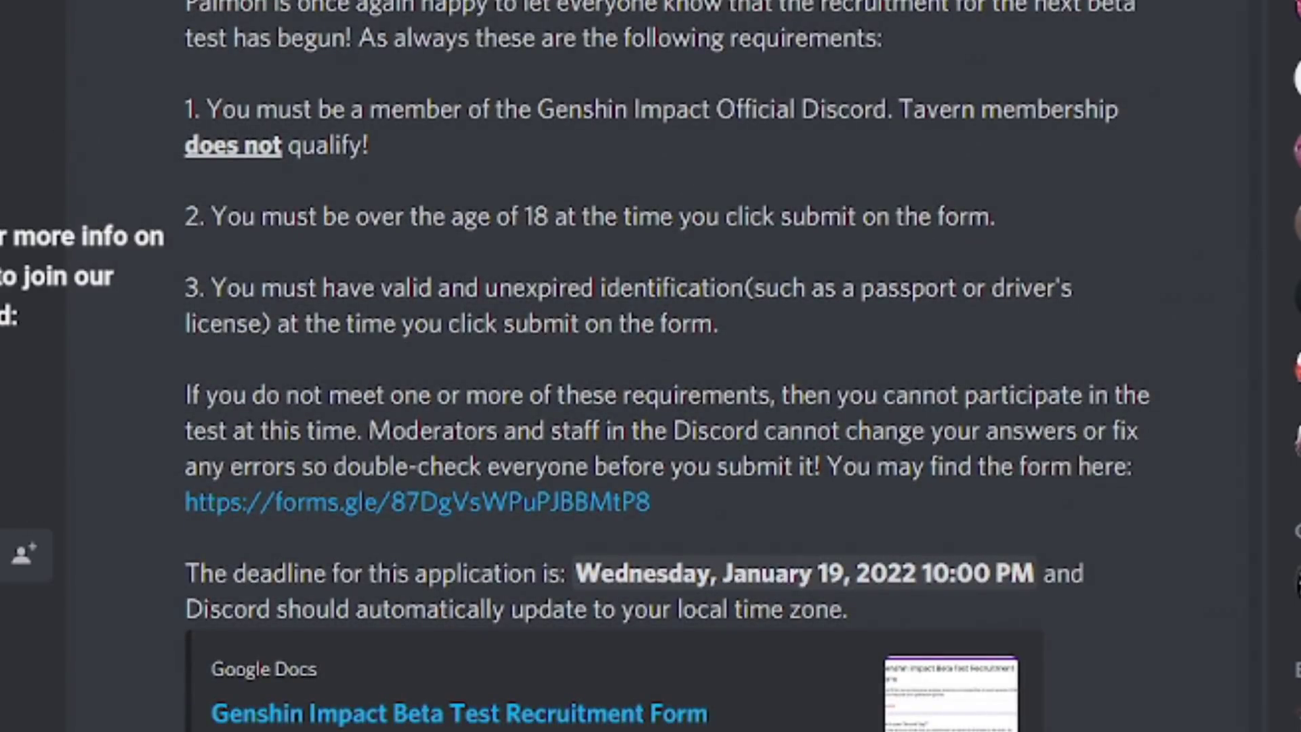
scroll(880, 614, down, 1)
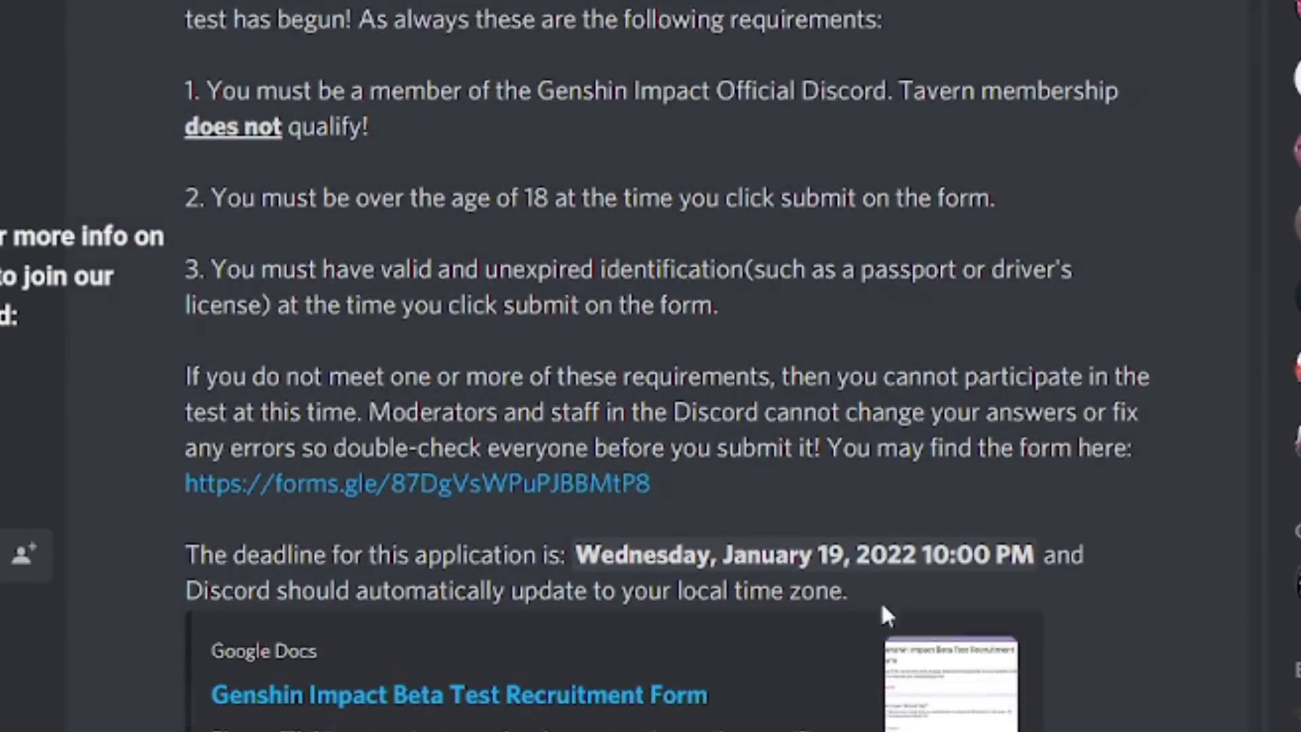
scroll(883, 610, down, 1)
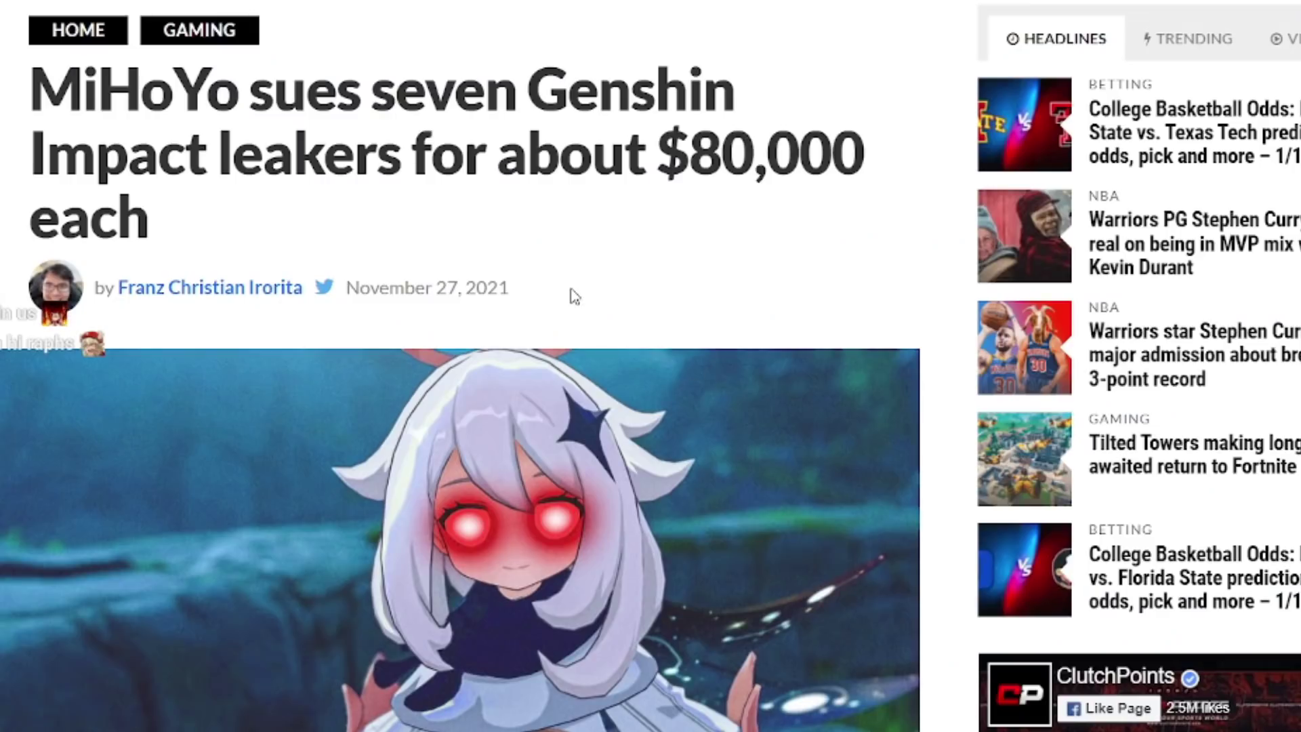
mouse_move(30, 266)
mouse_down()
mouse_move(316, 263)
mouse_move(404, 281)
mouse_up()
click(551, 294)
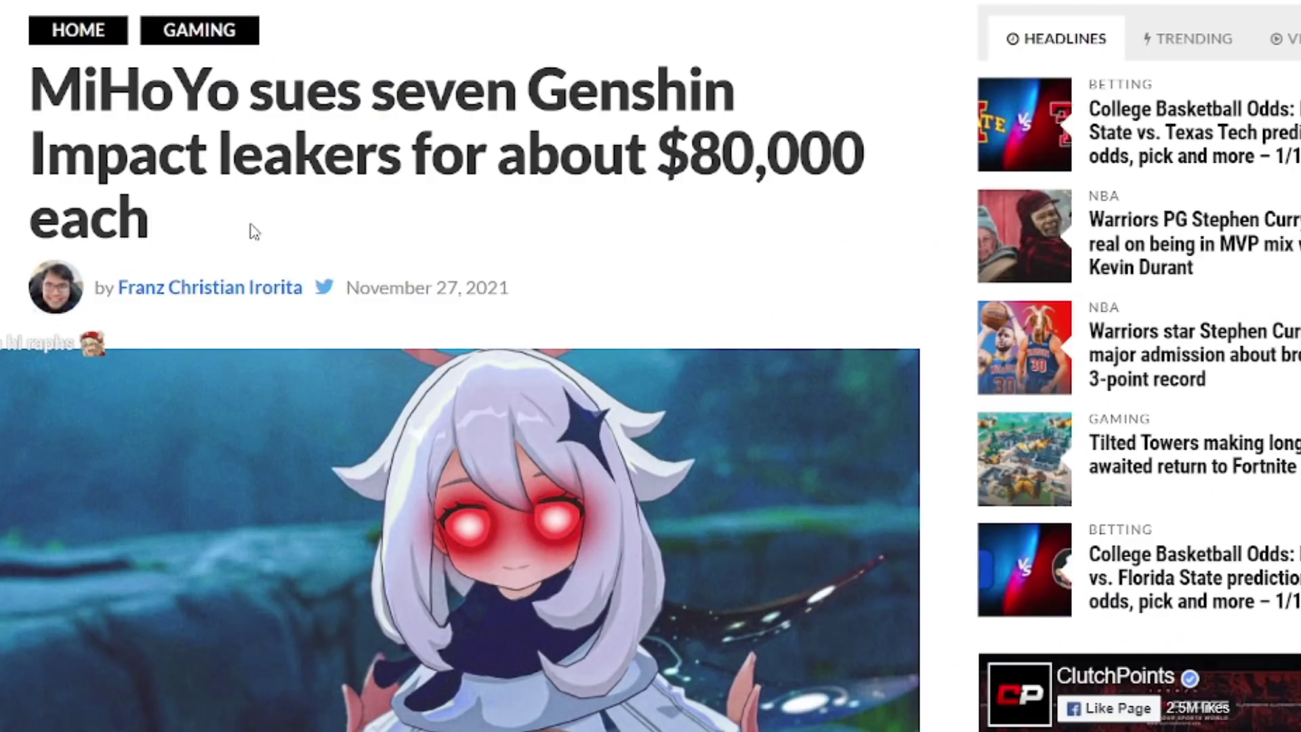
drag(208, 247, 23, 114)
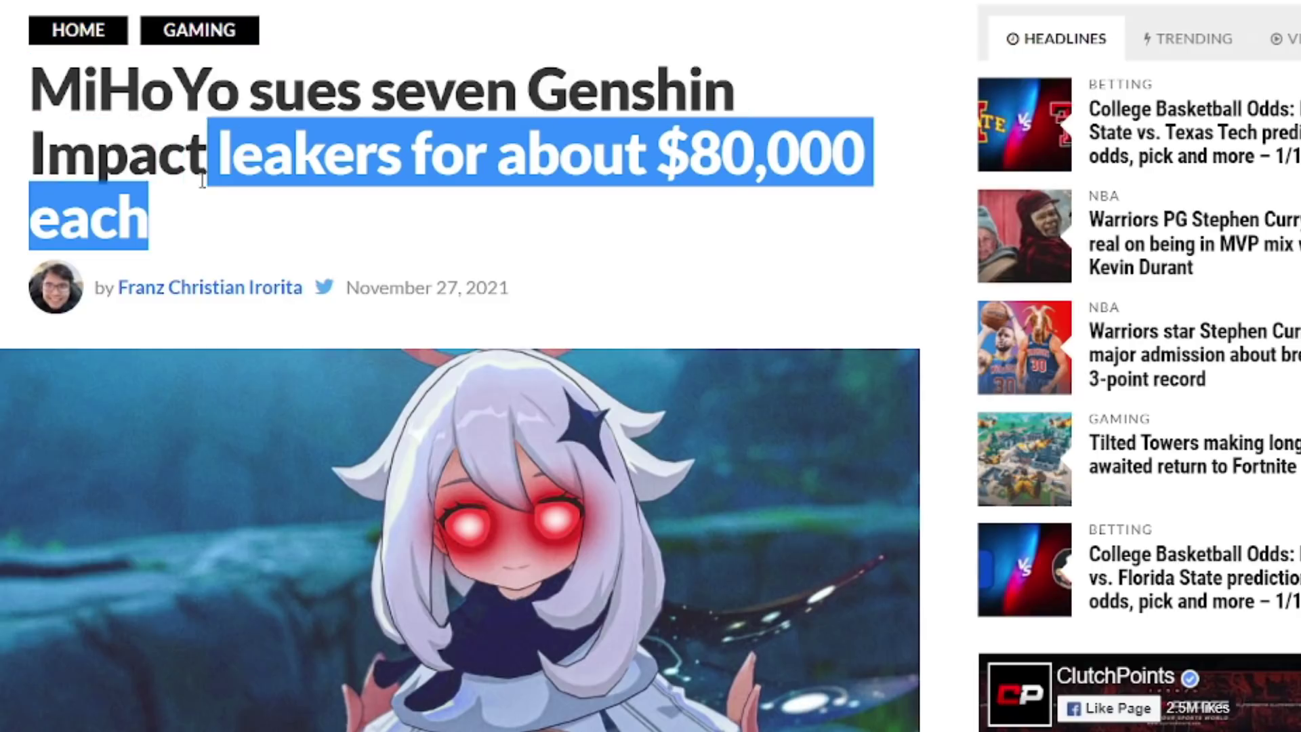
drag(23, 114, 647, 153)
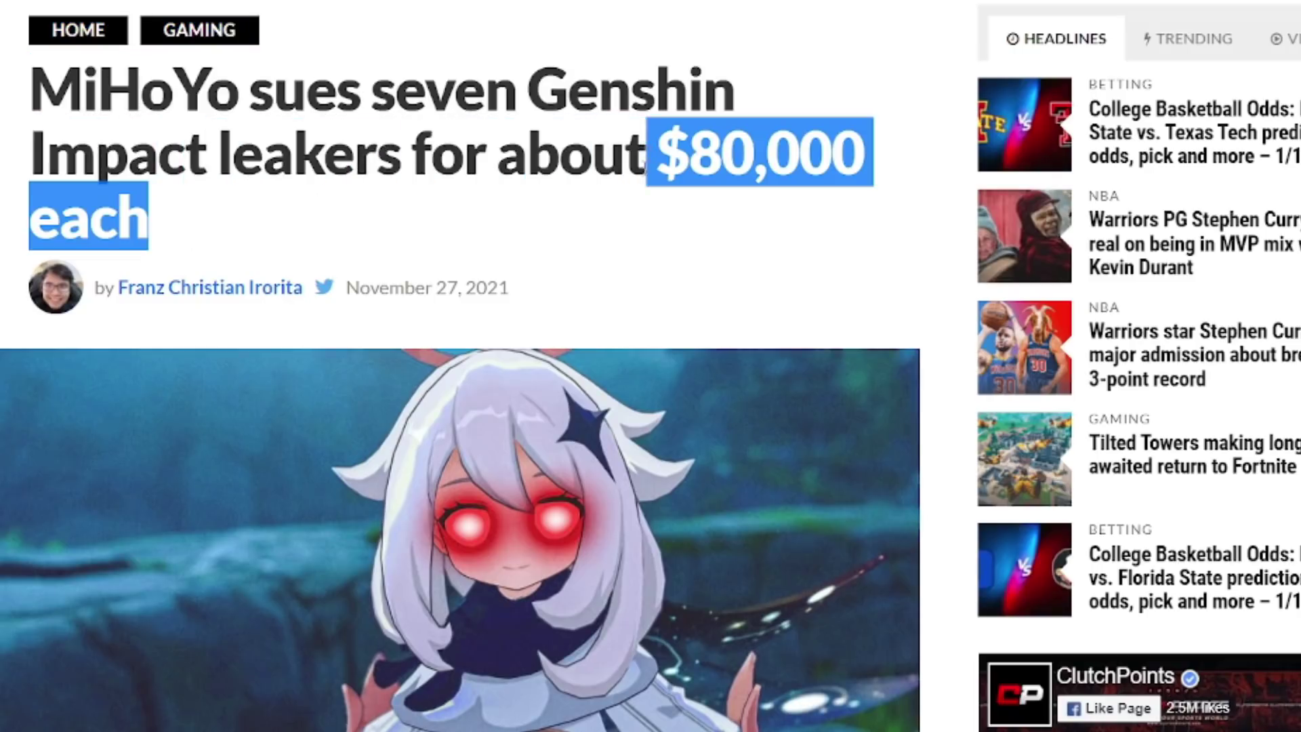
click(695, 206)
scroll(701, 234, down, 5)
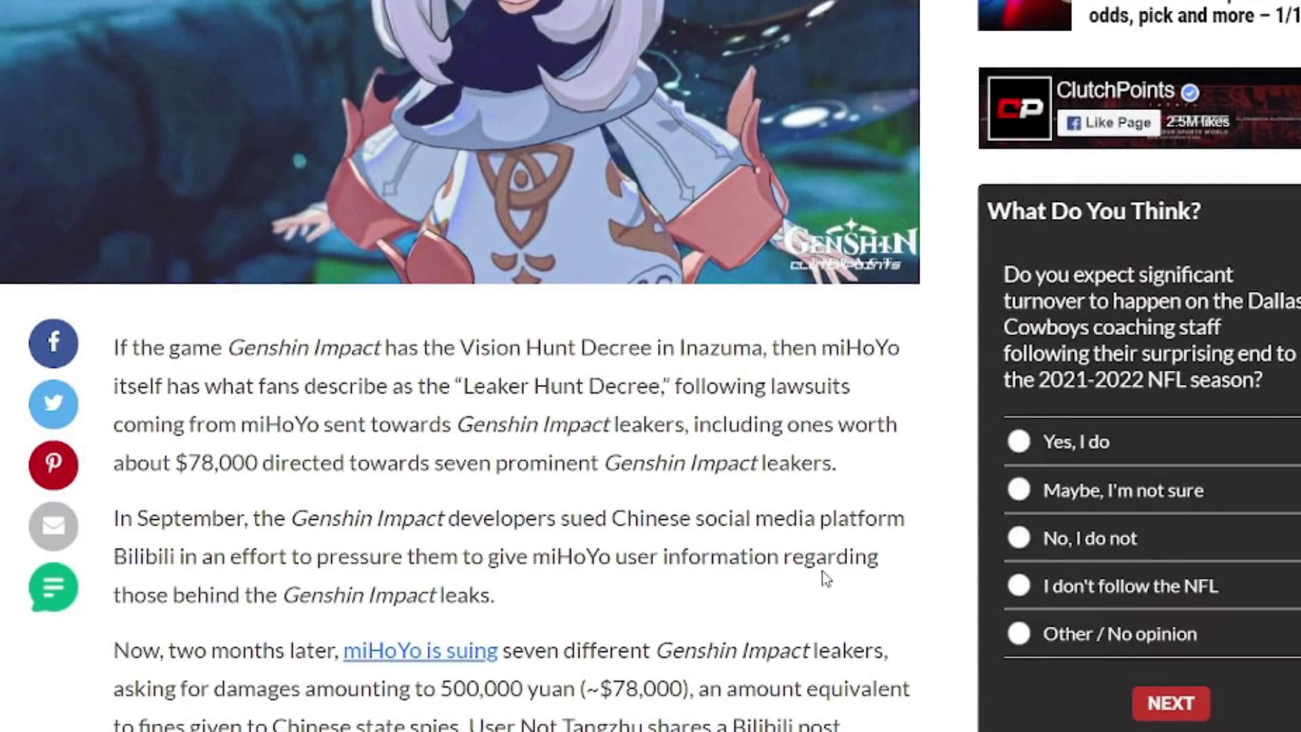
scroll(818, 584, up, 5)
scroll(808, 604, up, 2)
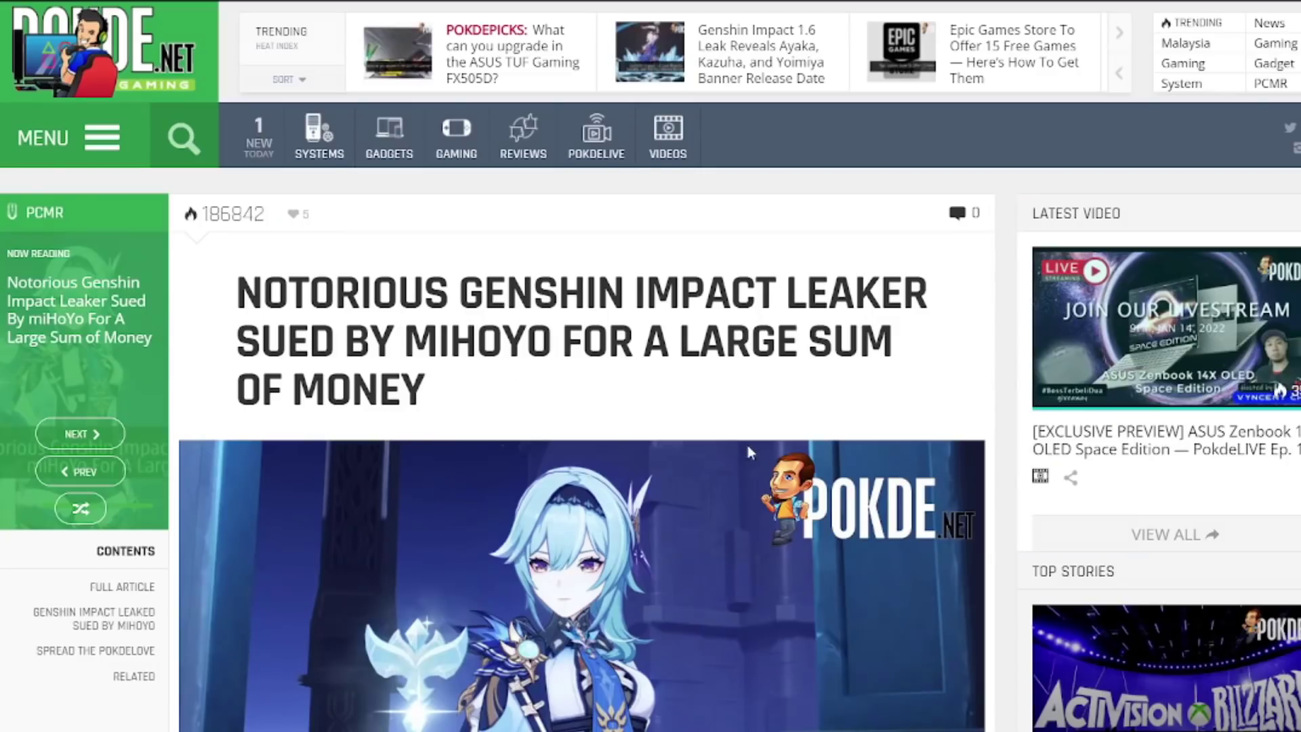
scroll(748, 446, down, 4)
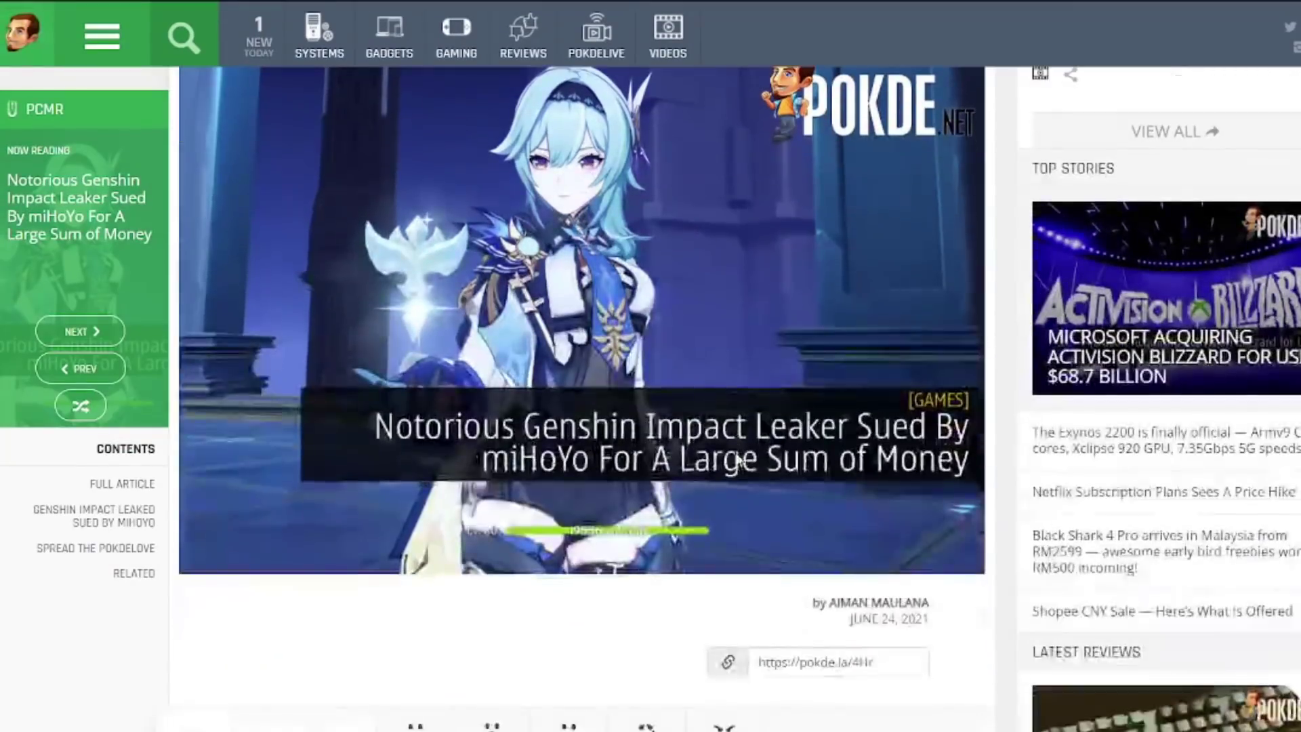
scroll(733, 460, down, 3)
scroll(722, 463, down, 2)
scroll(713, 462, down, 4)
scroll(681, 455, down, 3)
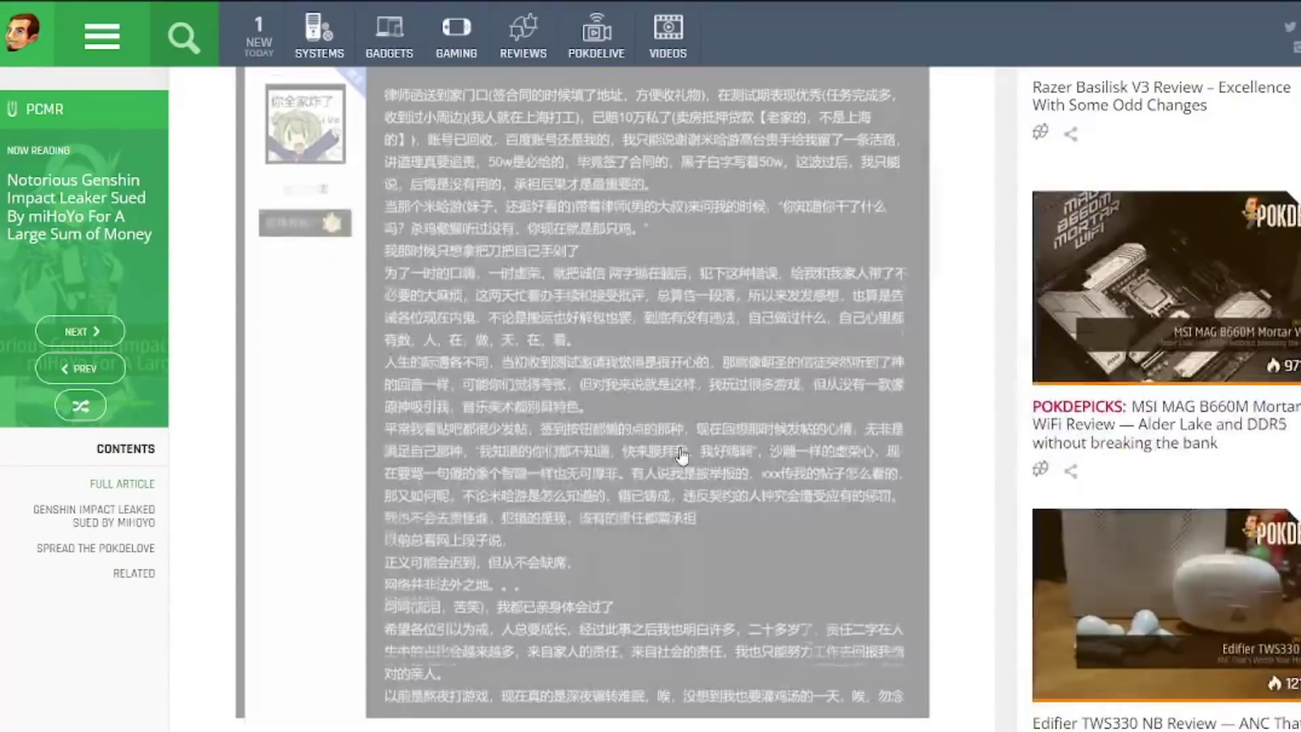
scroll(682, 456, up, 2)
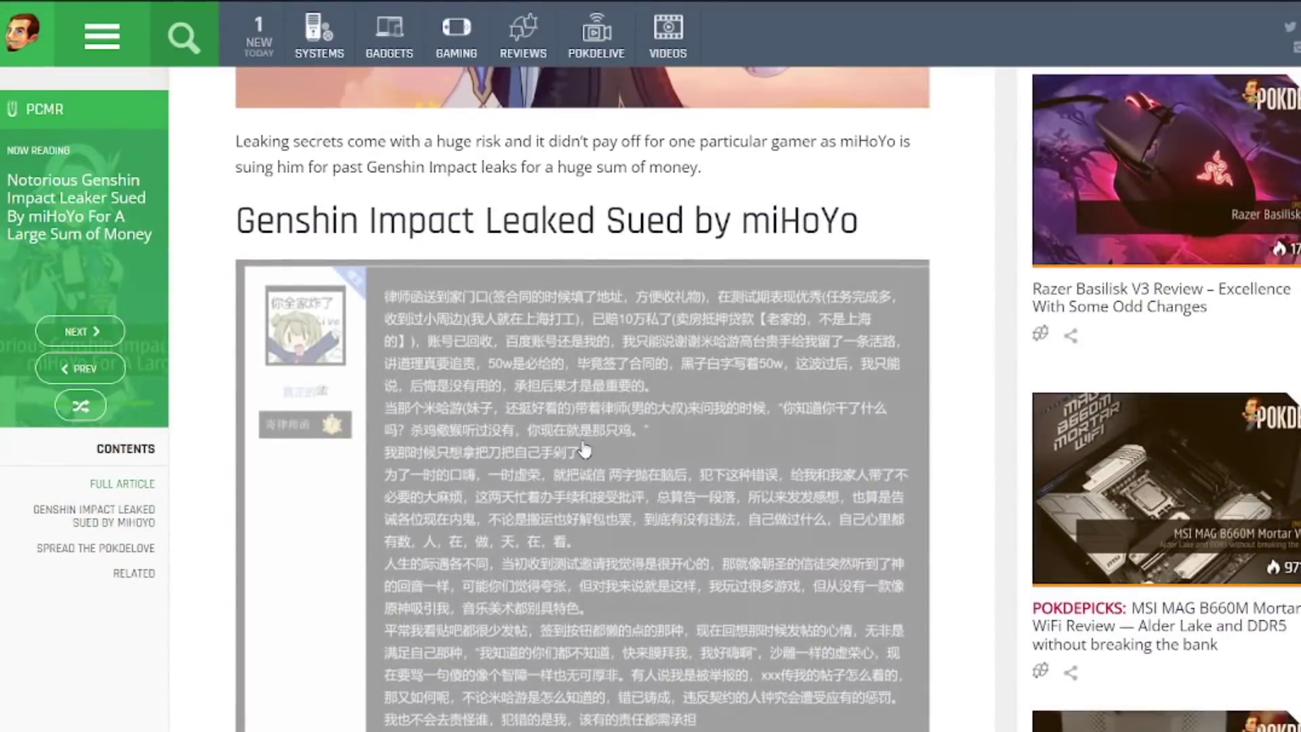
scroll(580, 437, down, 5)
scroll(564, 408, down, 4)
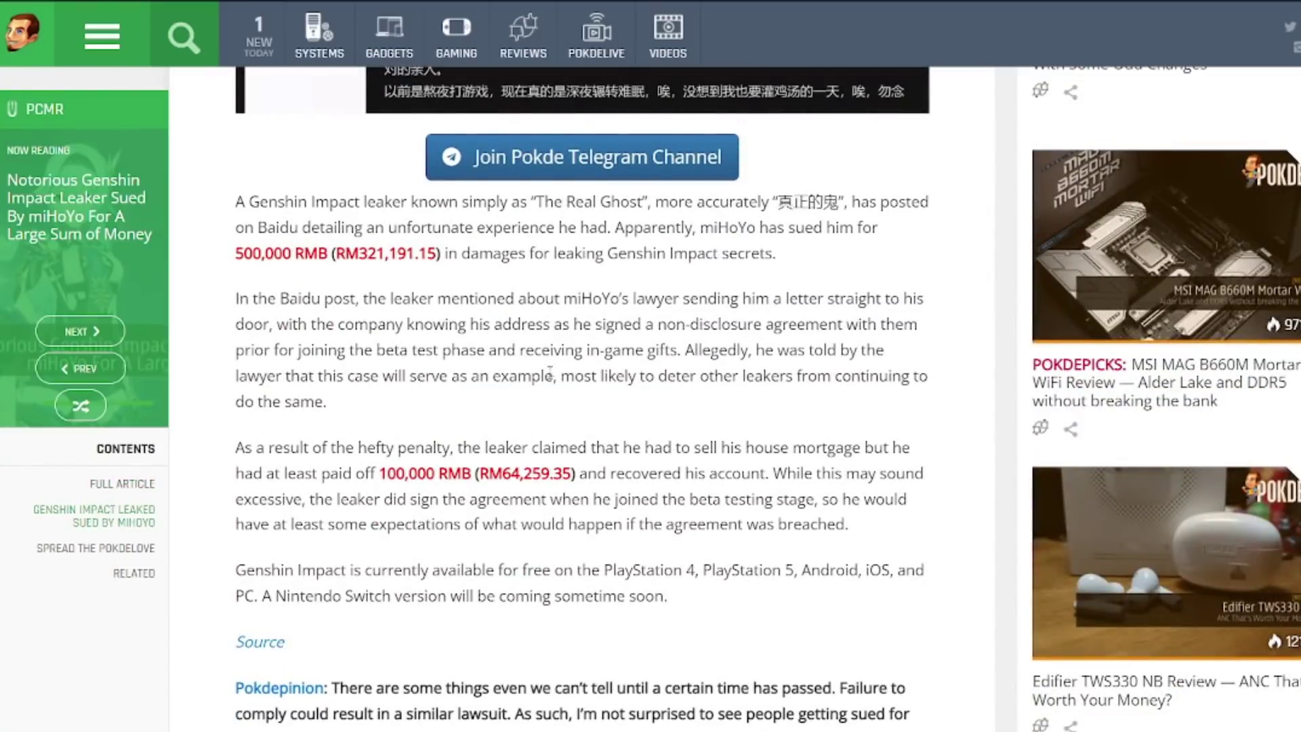
scroll(564, 572, down, 1)
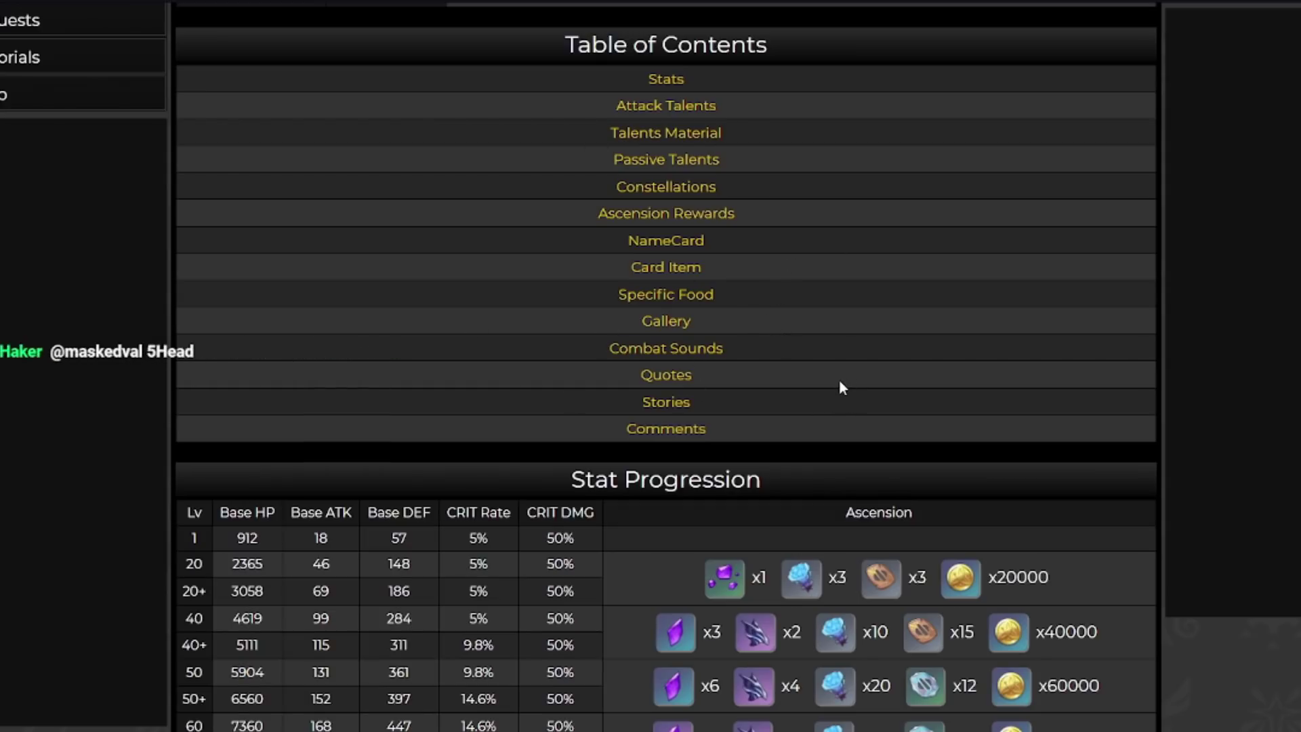
scroll(839, 386, down, 4)
scroll(811, 372, down, 2)
scroll(808, 376, down, 3)
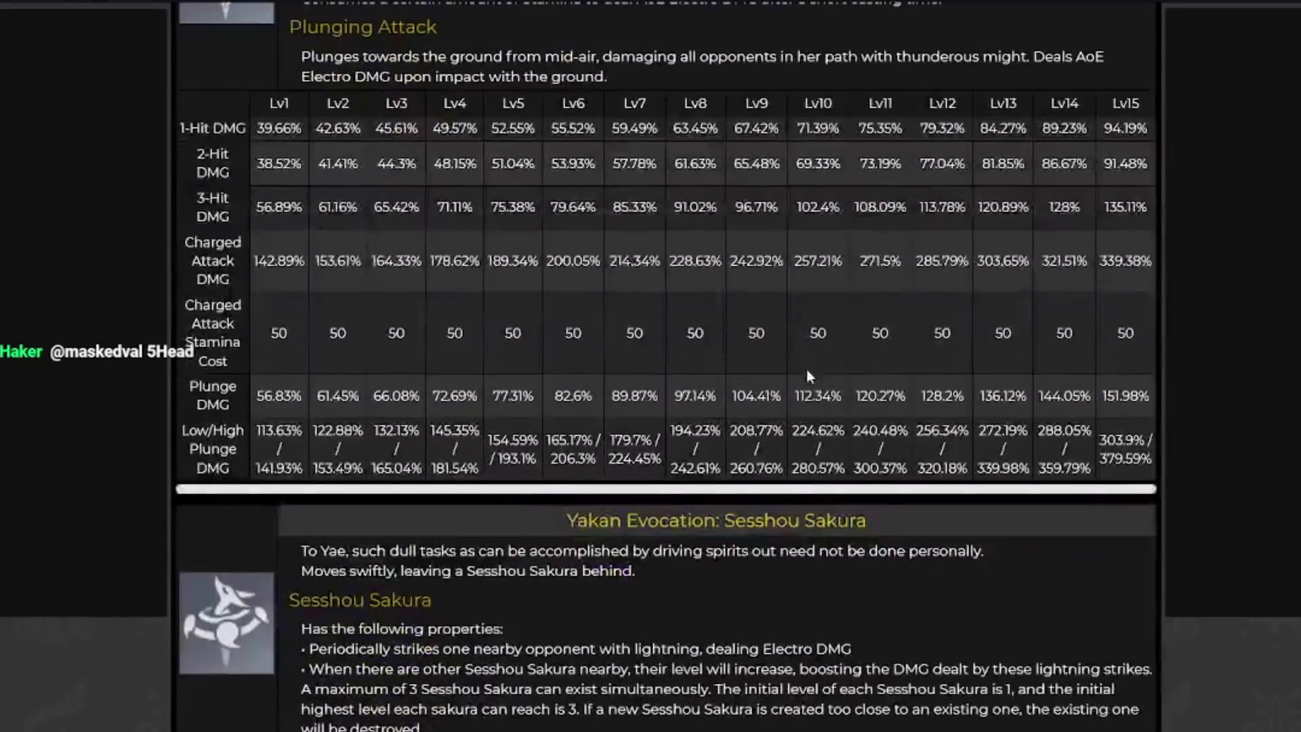
scroll(807, 375, down, 4)
scroll(805, 375, down, 4)
scroll(803, 376, down, 3)
scroll(803, 378, down, 4)
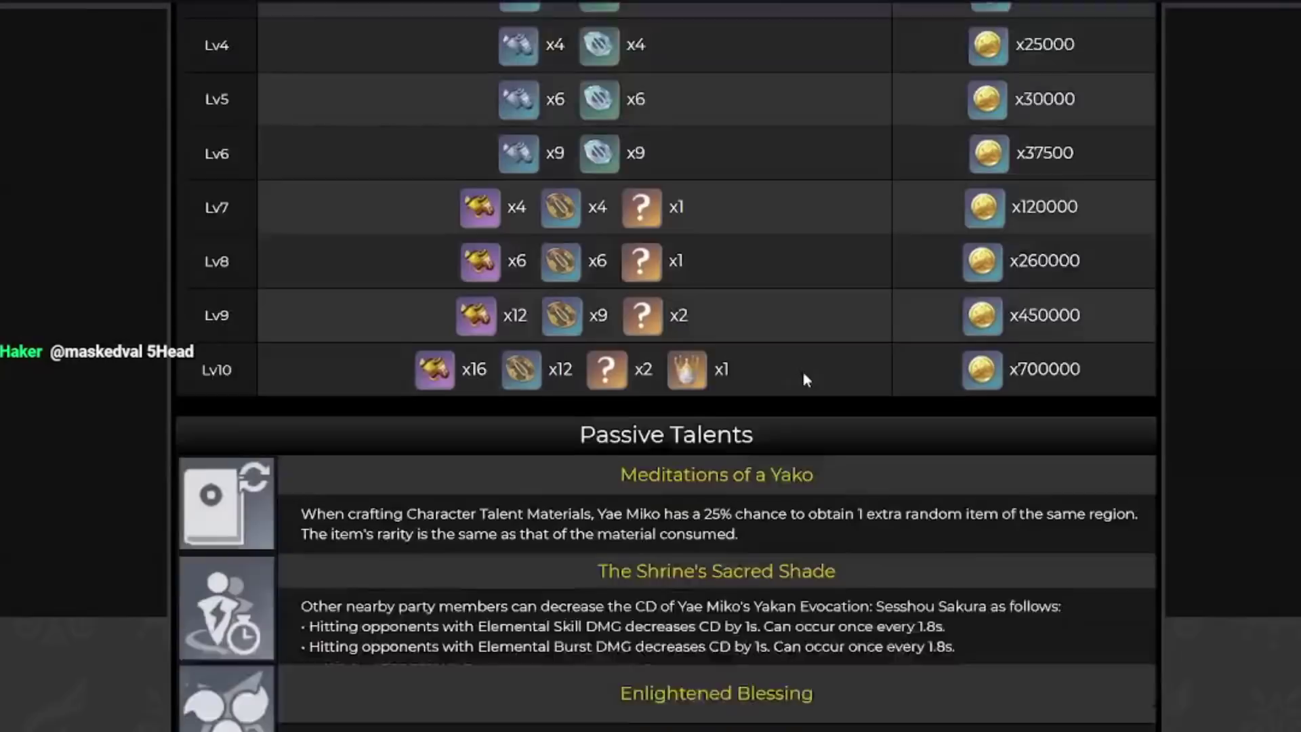
scroll(813, 360, down, 3)
scroll(636, 544, down, 2)
scroll(480, 488, down, 4)
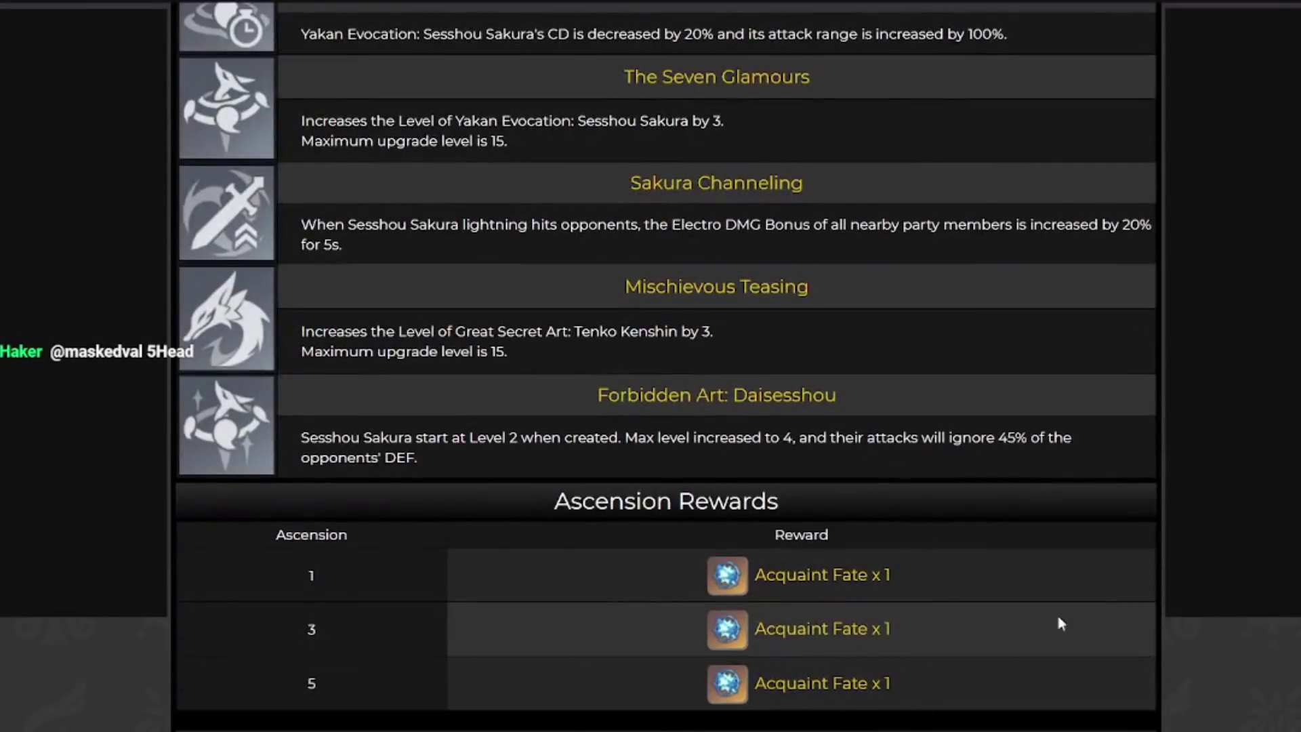
scroll(1057, 618, down, 3)
scroll(979, 645, down, 2)
scroll(921, 515, down, 3)
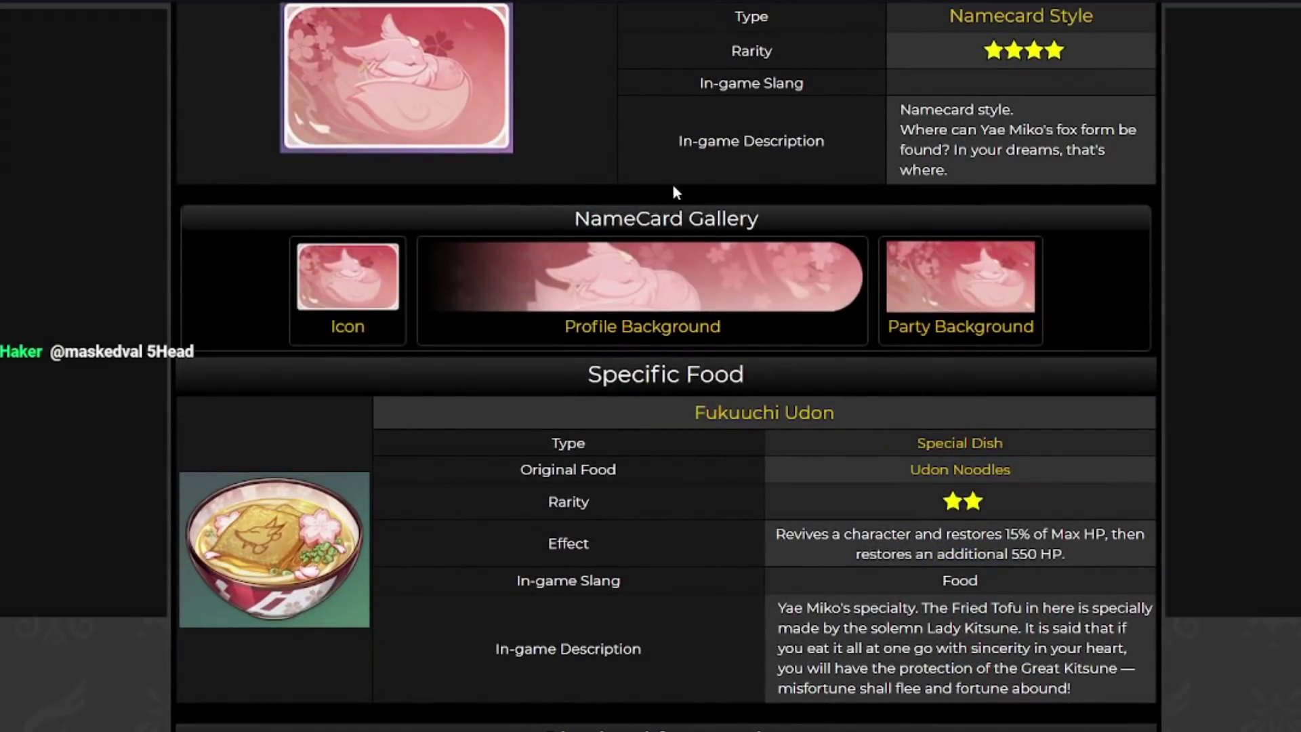
scroll(688, 455, down, 5)
scroll(681, 448, down, 5)
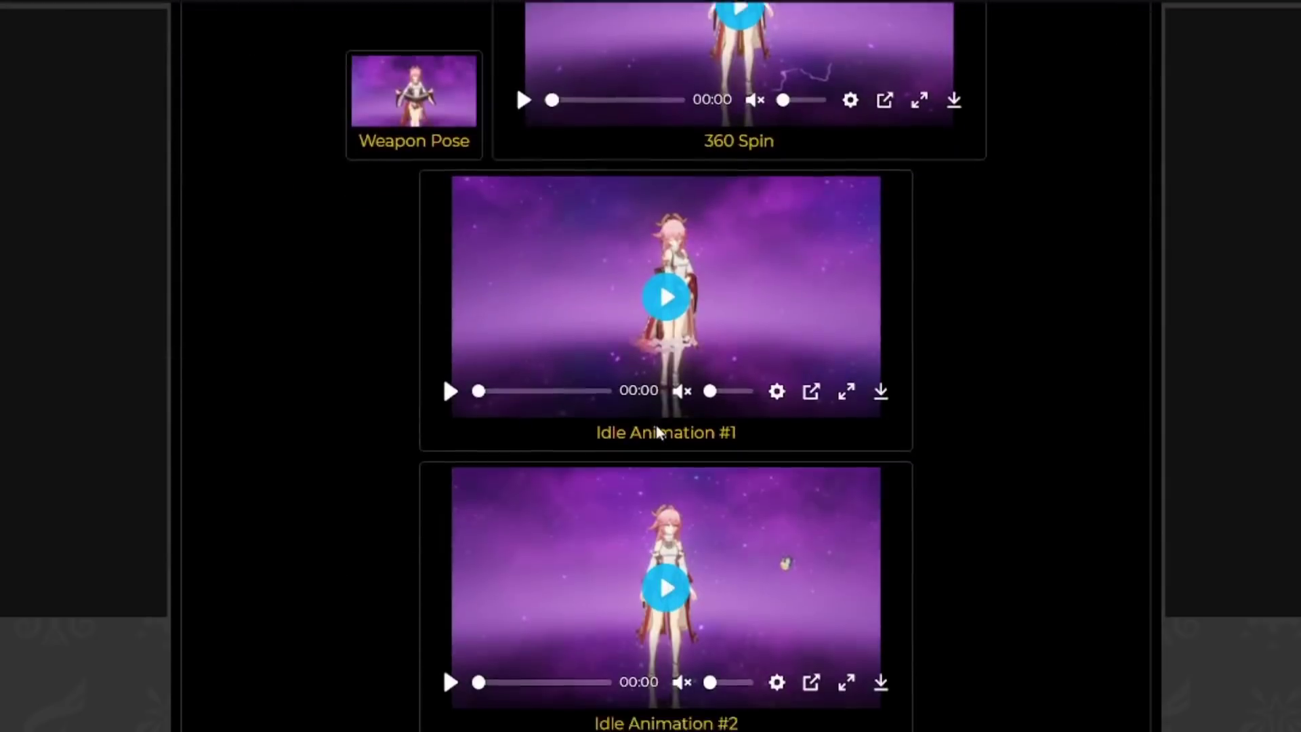
scroll(655, 427, down, 5)
scroll(662, 427, down, 5)
scroll(662, 431, down, 5)
scroll(662, 430, down, 5)
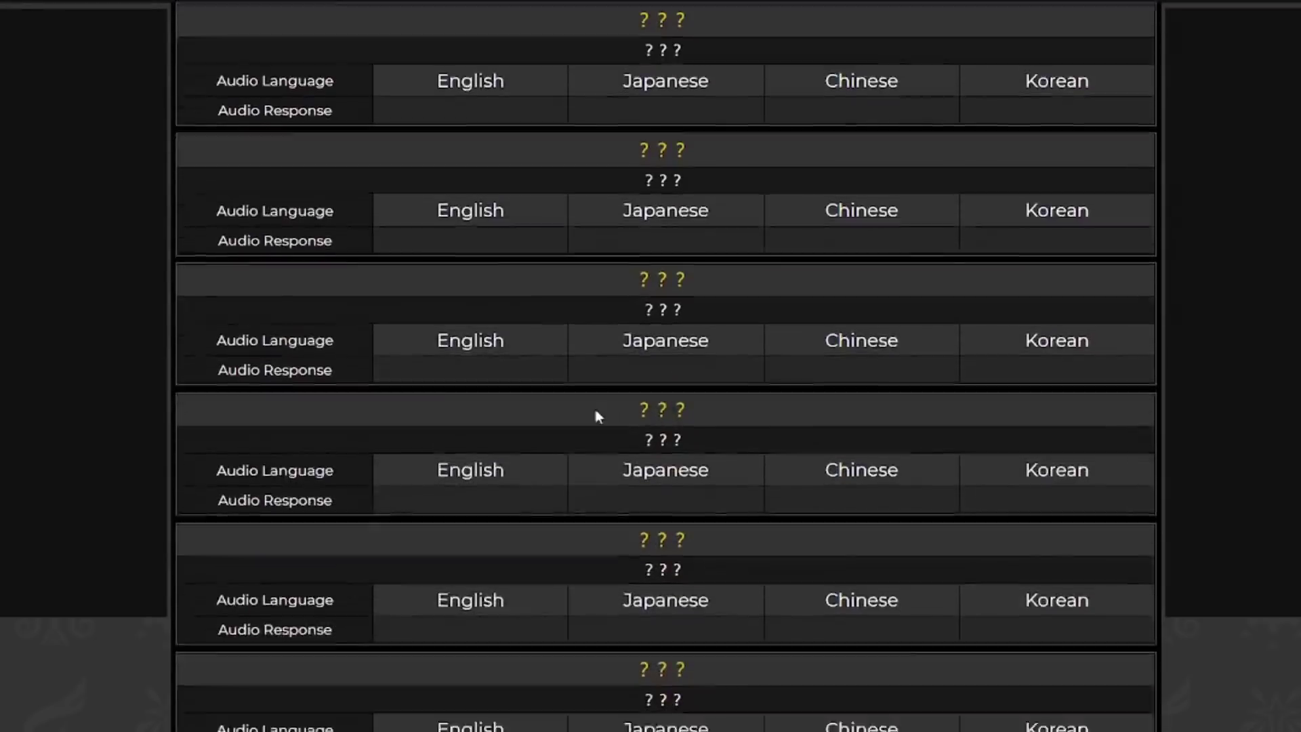
scroll(596, 415, down, 5)
scroll(619, 430, down, 5)
scroll(629, 435, down, 5)
scroll(629, 434, down, 5)
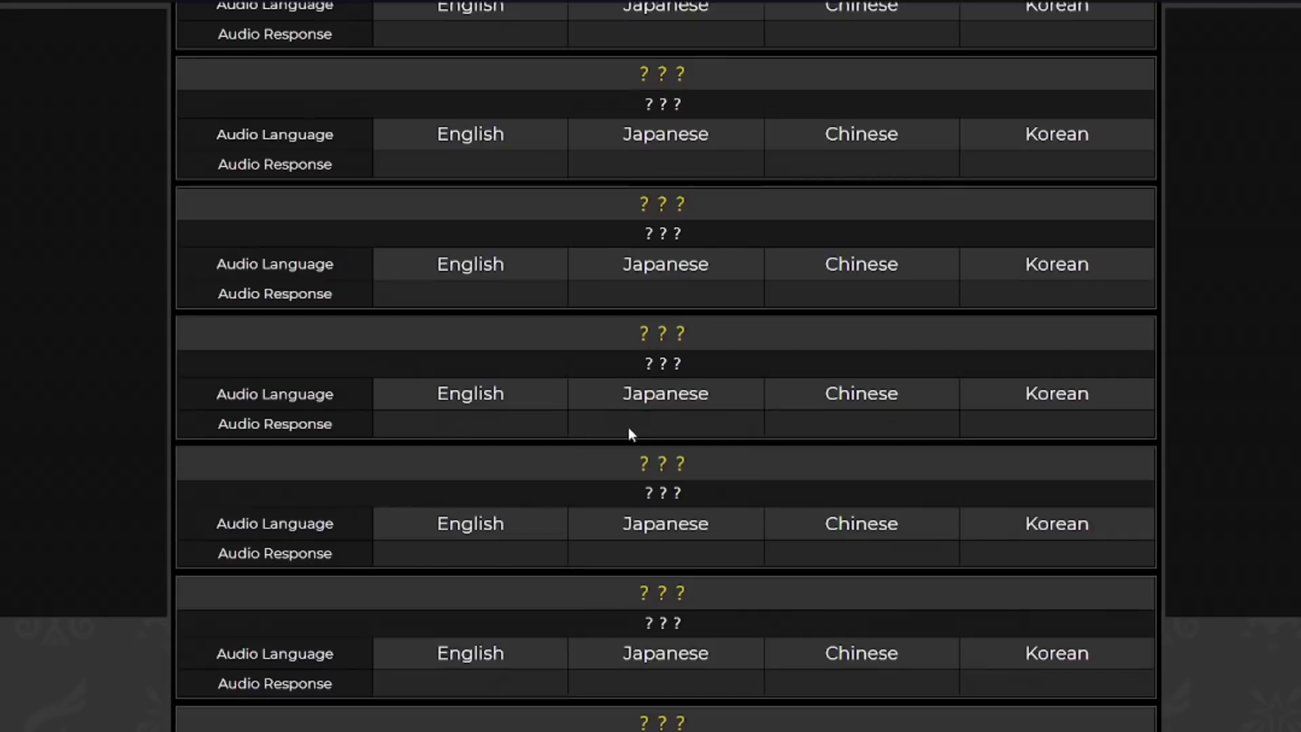
scroll(630, 432, down, 5)
scroll(633, 426, down, 10)
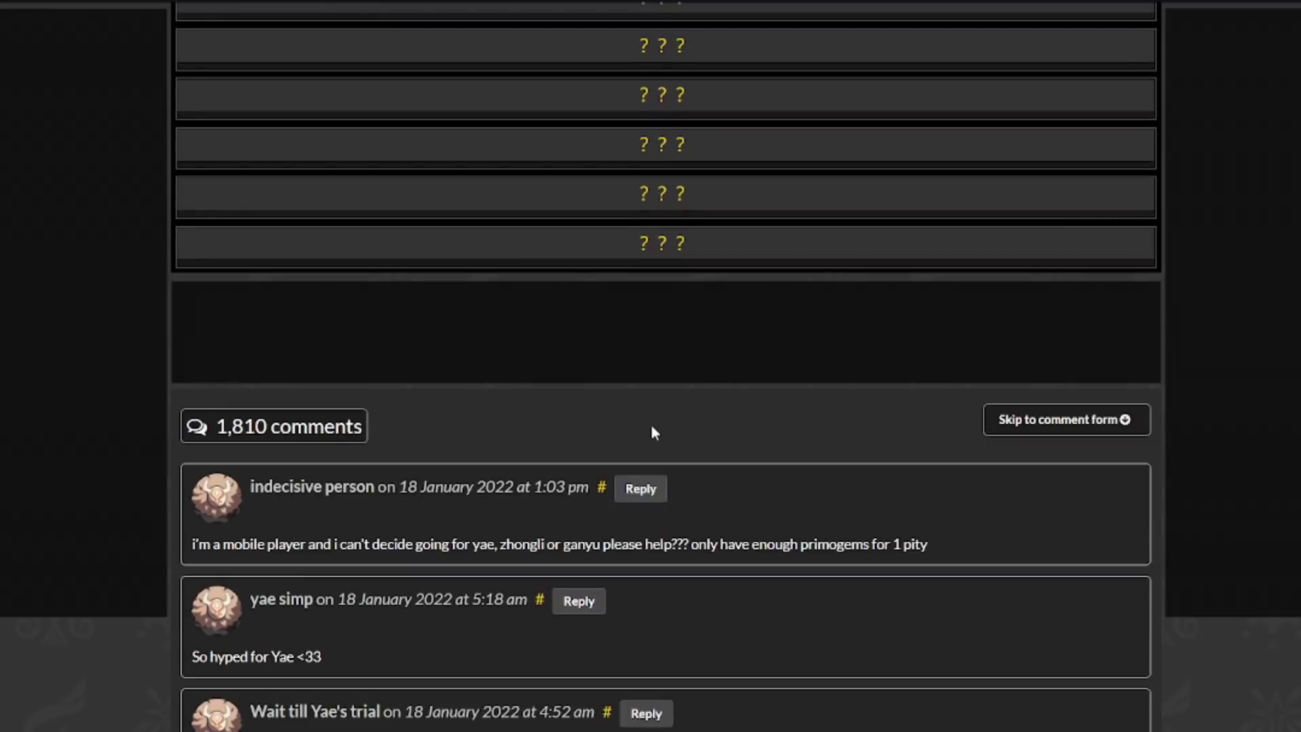
scroll(585, 471, up, 4)
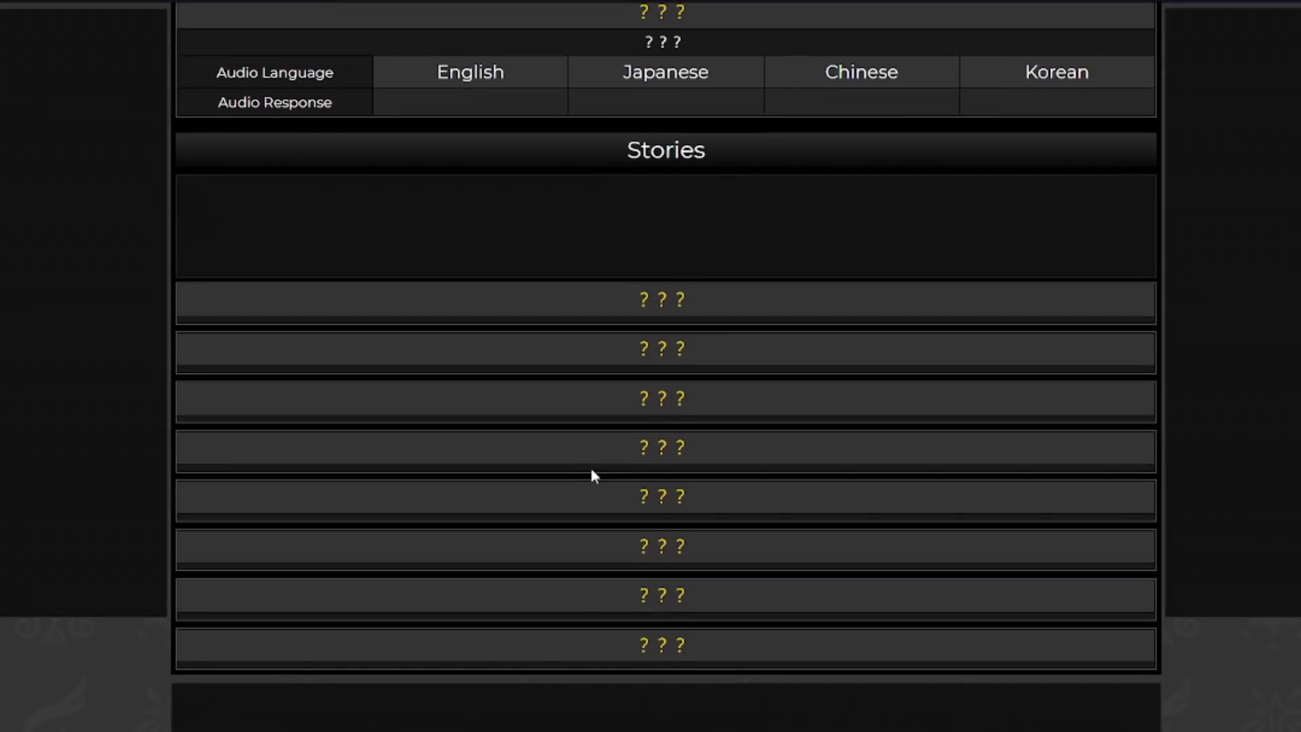